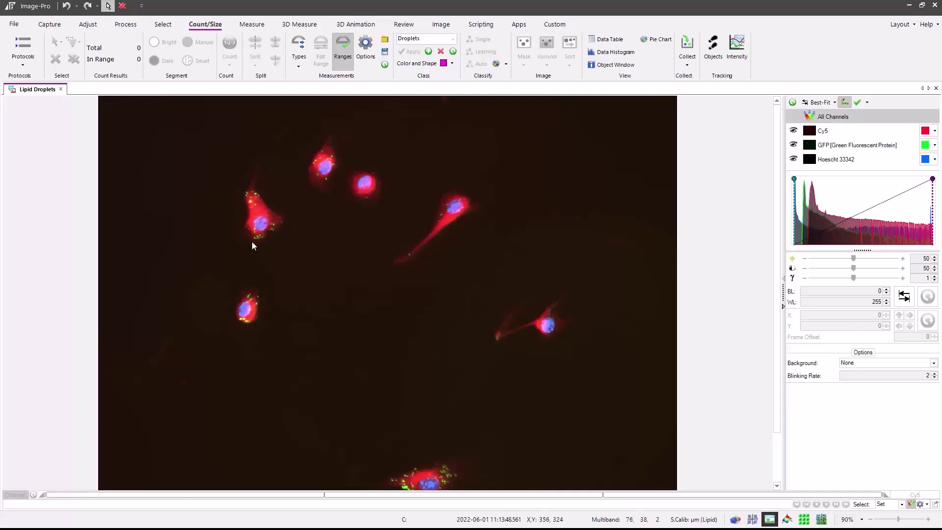
# Step: Close the Lipid Droplets image tab, leaving an empty workspace
pyautogui.scroll(4, 253, 239)
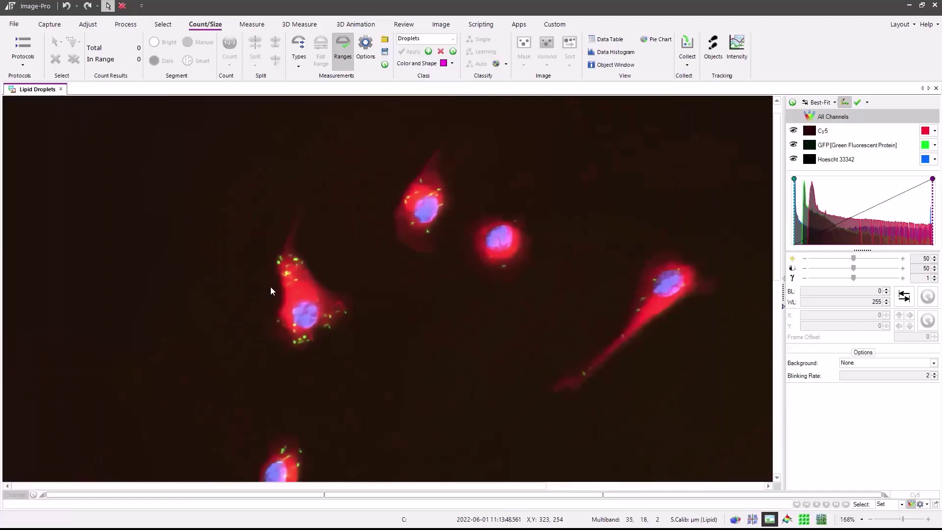
pyautogui.click(61, 89)
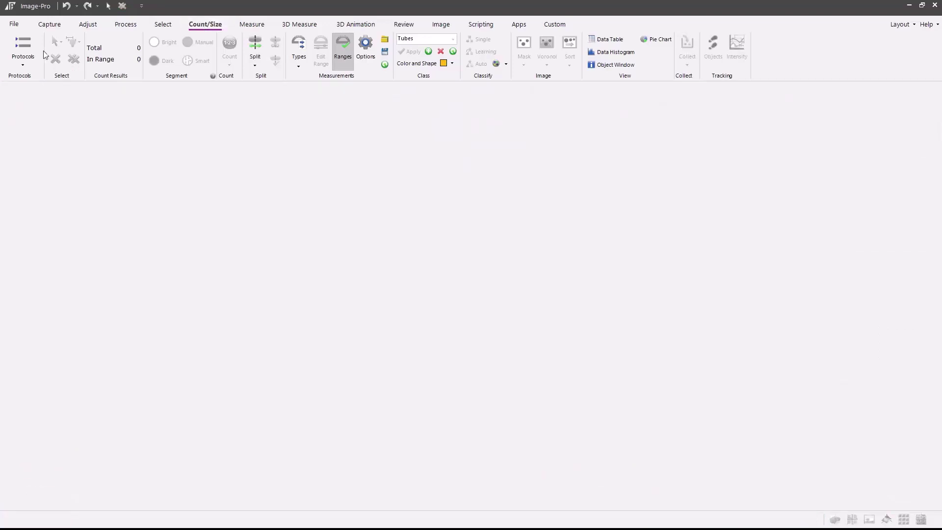
# Step: Load the Lipid Droplets protocol from the Cell Biology collection in the Protocols browser
pyautogui.click(26, 49)
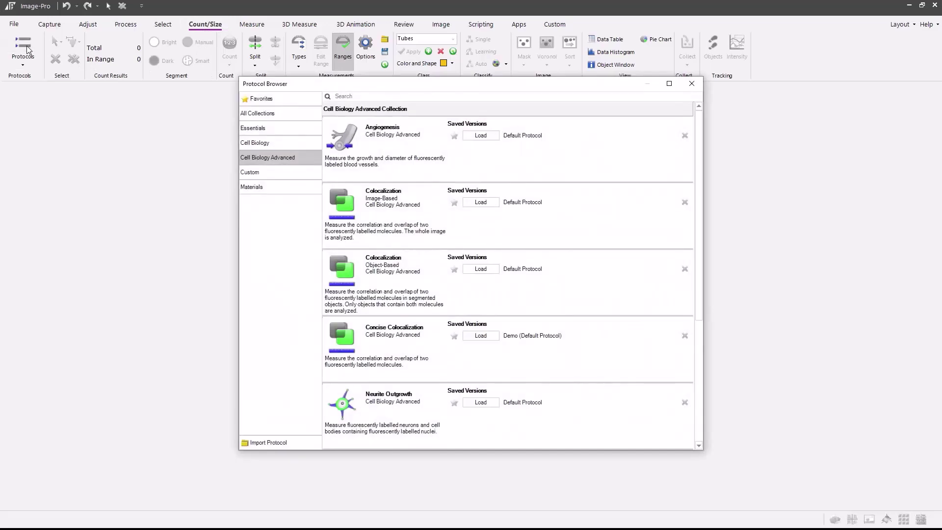
pyautogui.click(275, 143)
pyautogui.scroll(-3, 605, 248)
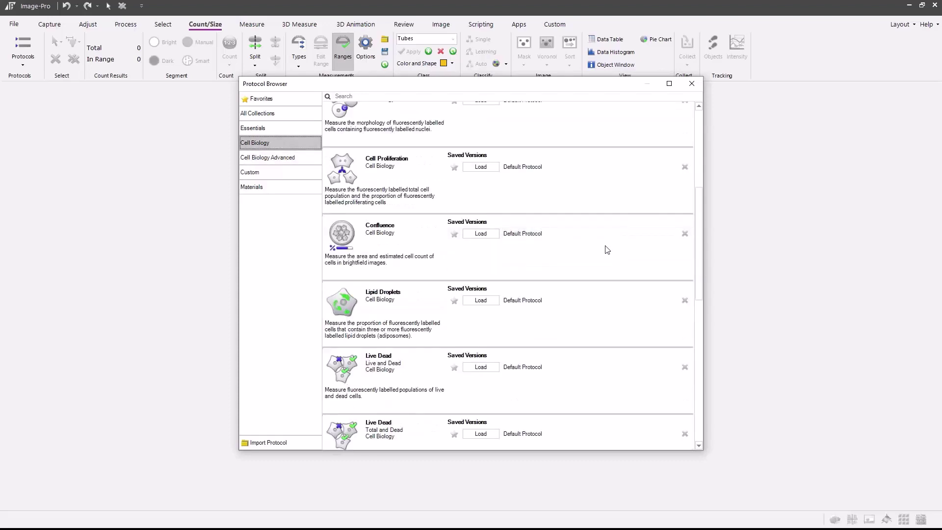
pyautogui.click(484, 304)
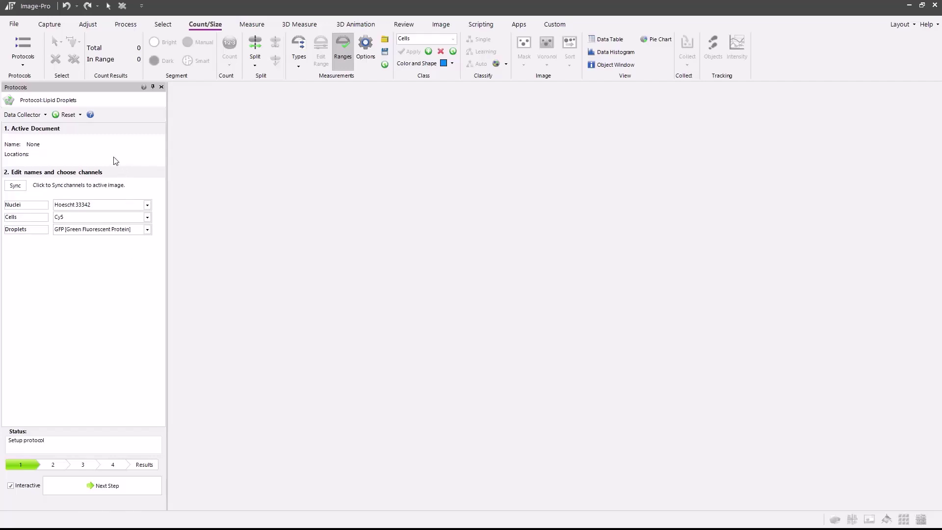
# Step: Open the Lipid Droplets demo image with Load Demo from the Reset dropdown
pyautogui.click(80, 118)
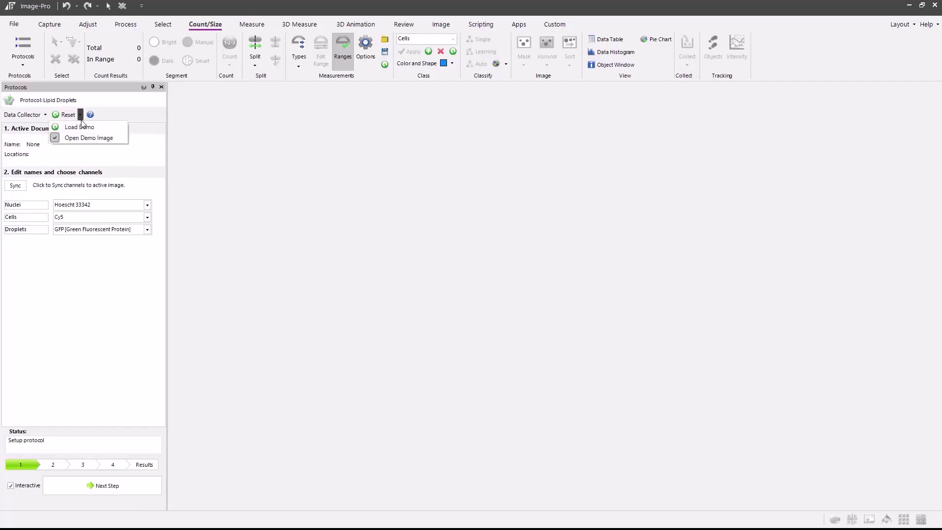
pyautogui.click(123, 128)
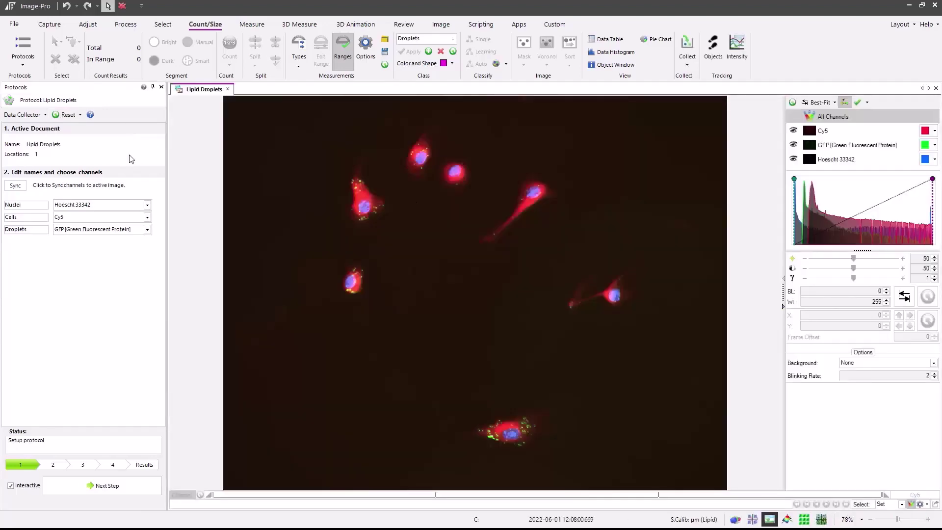
# Step: Sync channel names, then map Nuclei to Hoechst 33342, Cells to Cy5 and Droplets to GFP
pyautogui.click(14, 186)
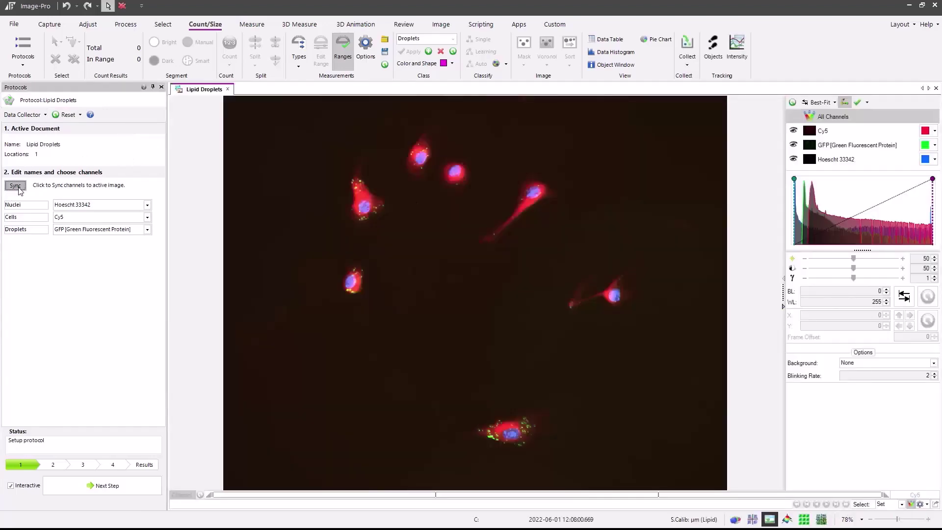
pyautogui.click(147, 205)
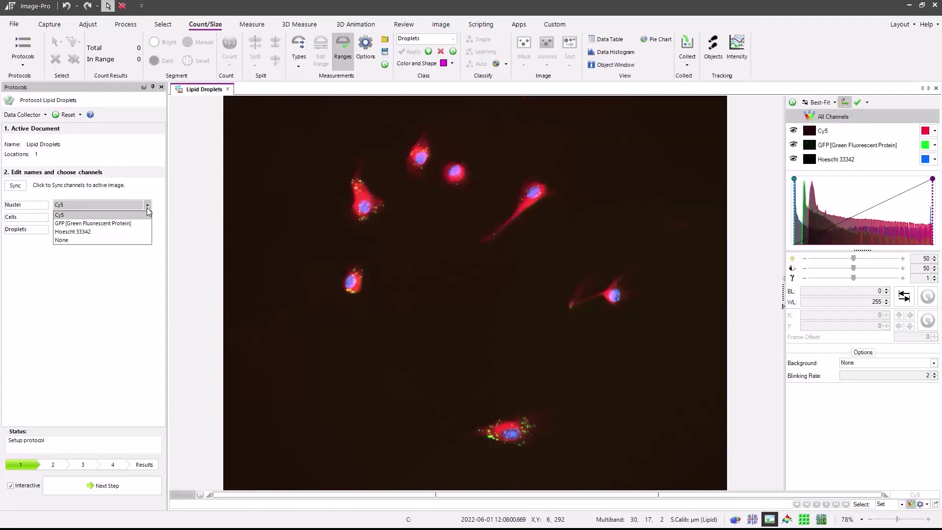
pyautogui.click(93, 233)
pyautogui.click(117, 217)
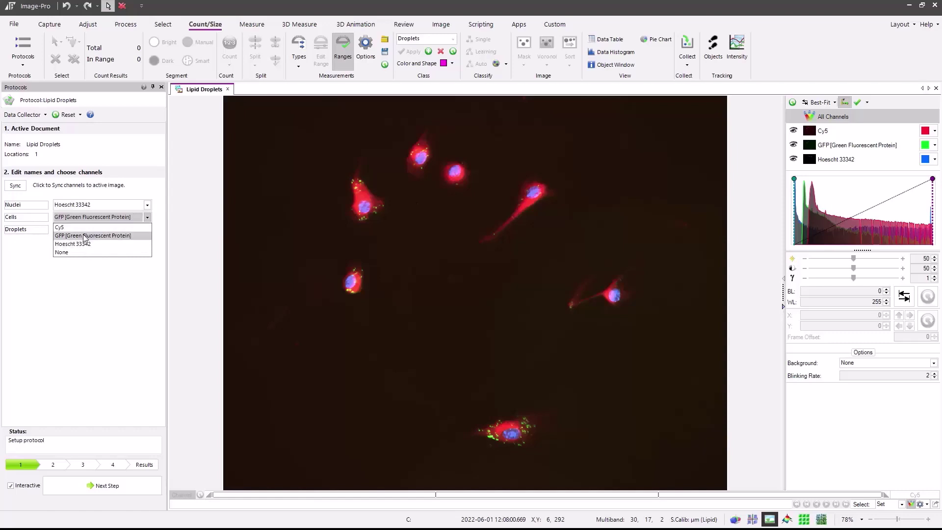
pyautogui.click(83, 227)
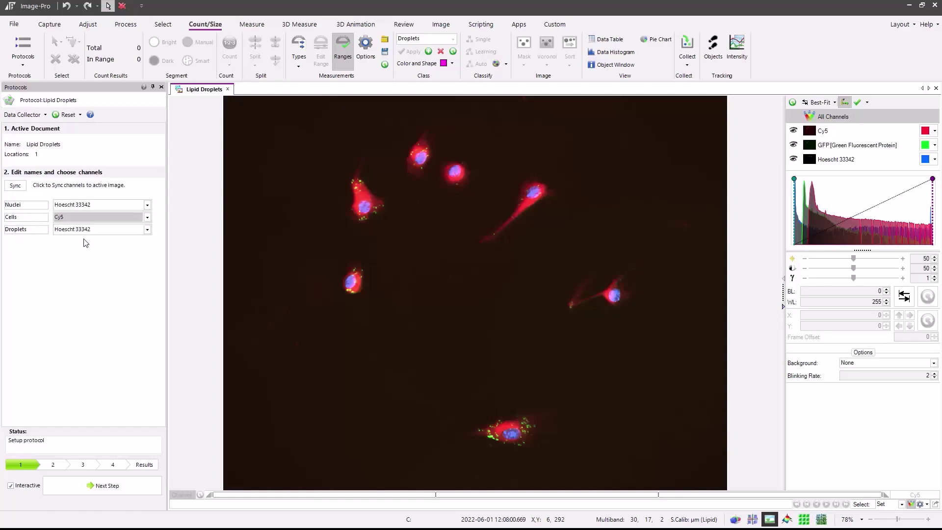
pyautogui.click(146, 229)
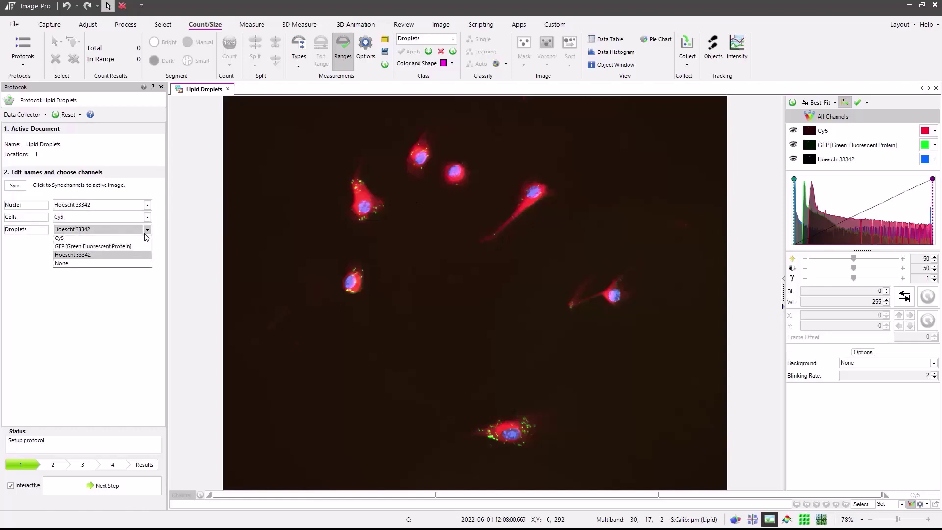
pyautogui.click(107, 248)
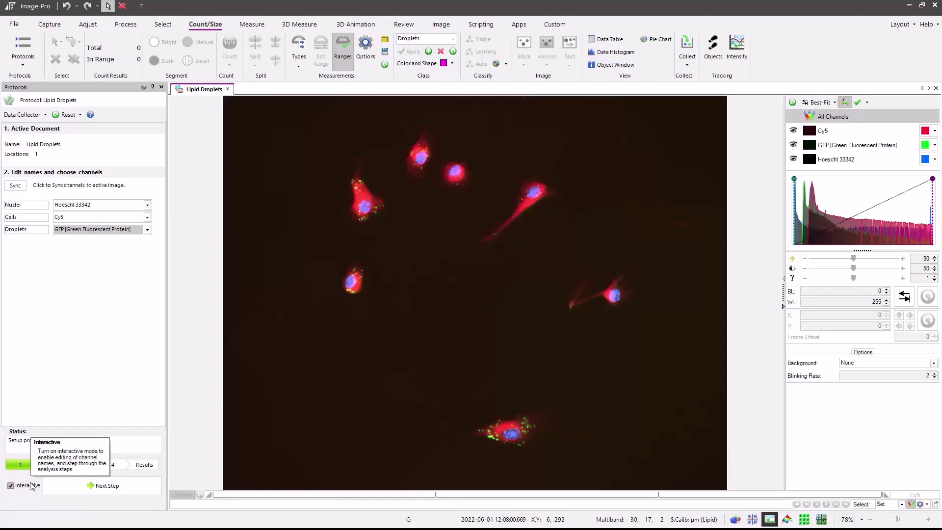
# Step: Advance to nuclei segmentation and accept the Hoechst 33342 threshold, giving 7 nuclei
pyautogui.click(98, 489)
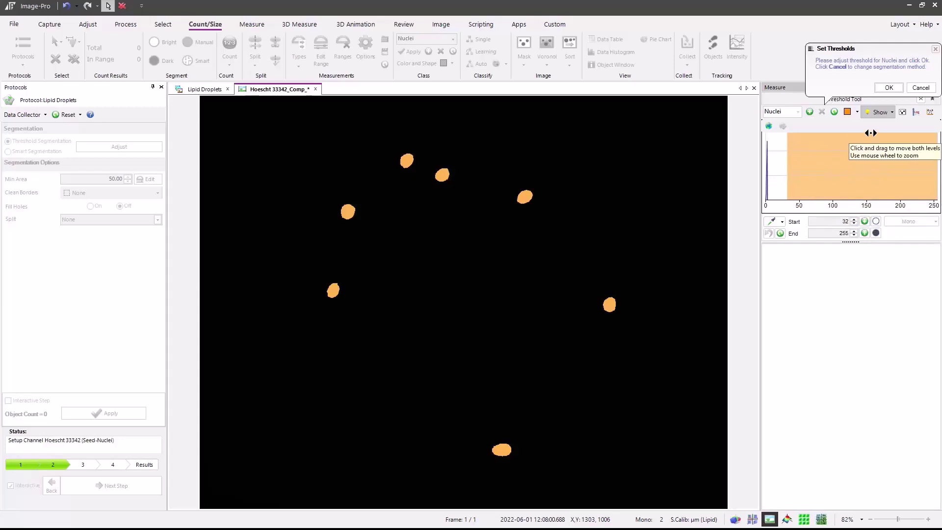
pyautogui.click(888, 87)
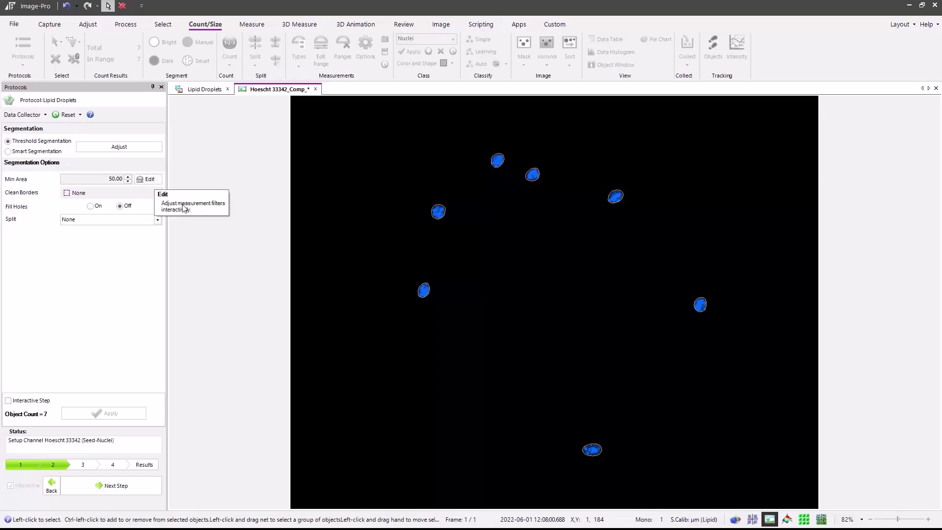
pyautogui.click(155, 194)
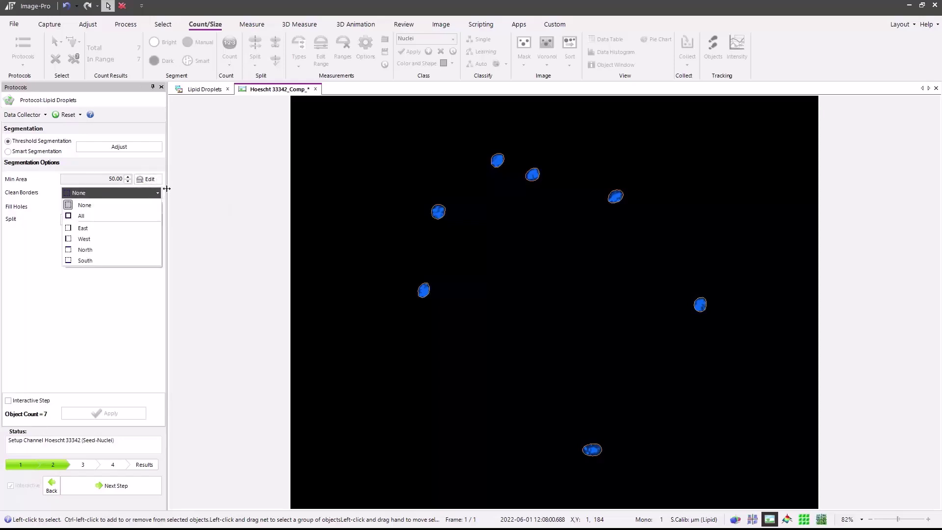
pyautogui.click(167, 195)
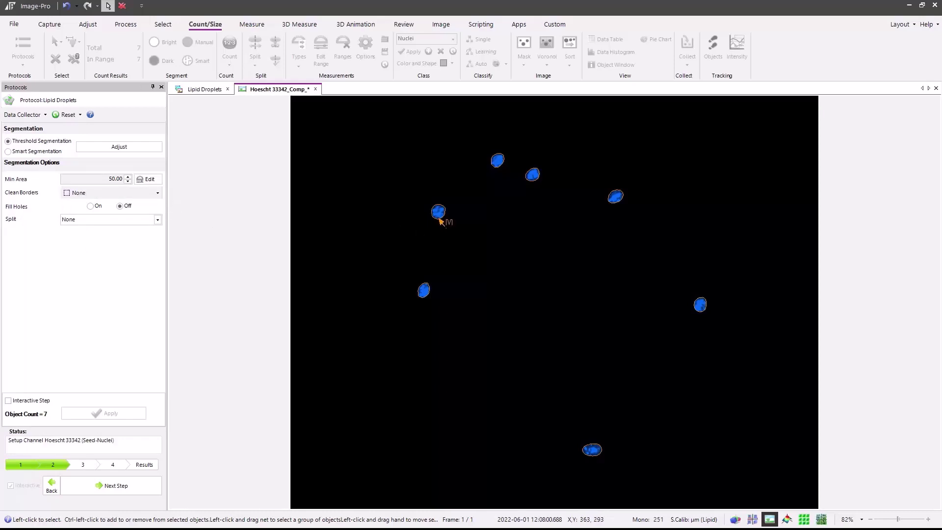
pyautogui.click(158, 220)
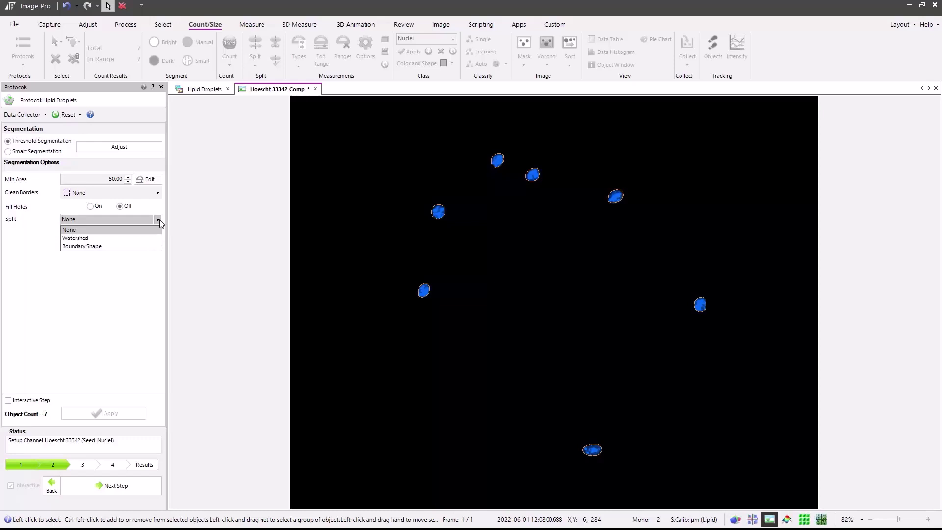
pyautogui.click(160, 219)
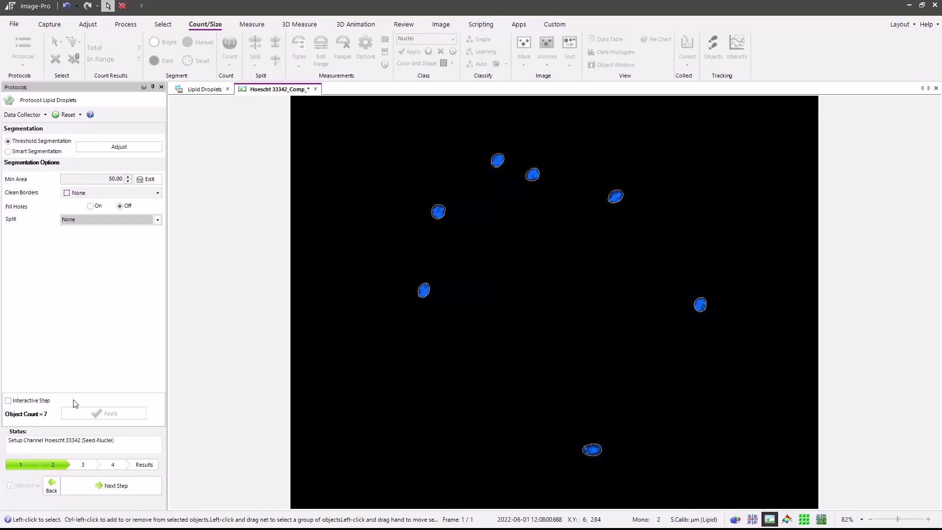
# Step: Move to cell segmentation and outline another Cy5 cell as a reference, making 4 reference objects
pyautogui.click(96, 486)
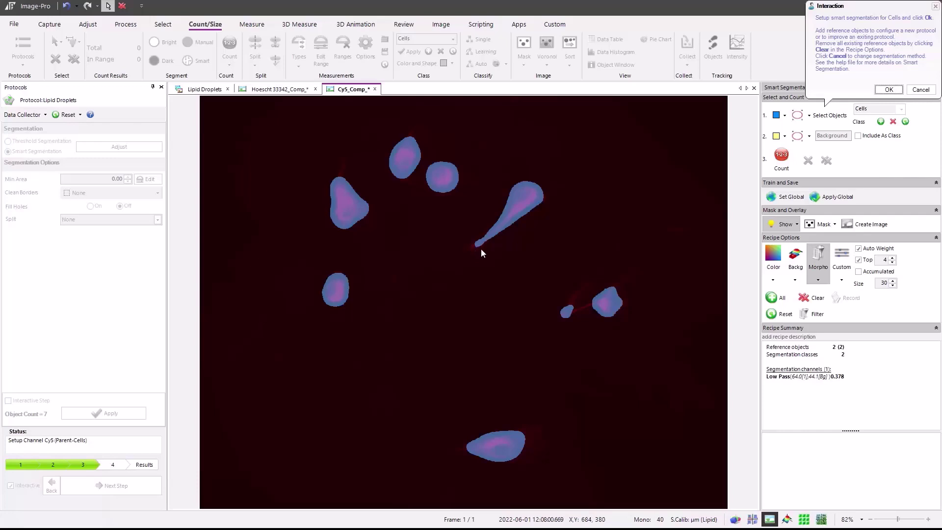
pyautogui.click(797, 115)
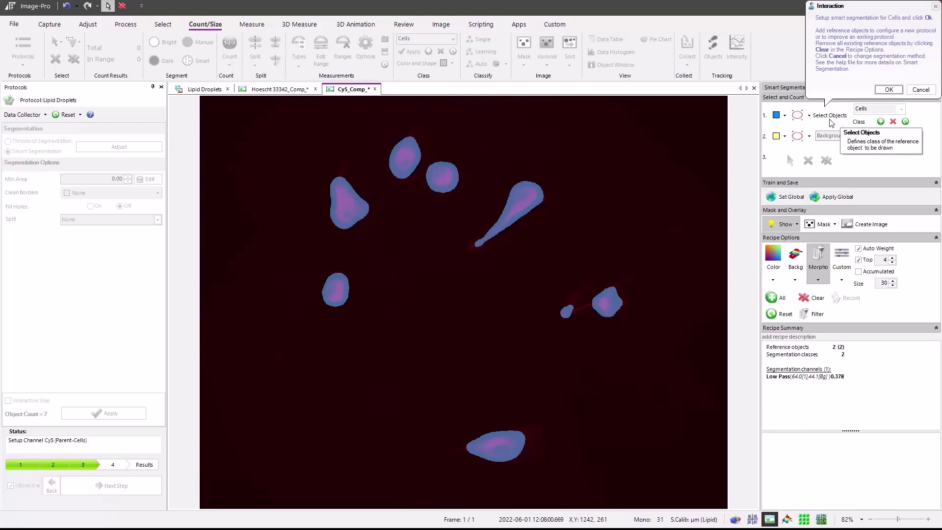
pyautogui.scroll(1, 565, 374)
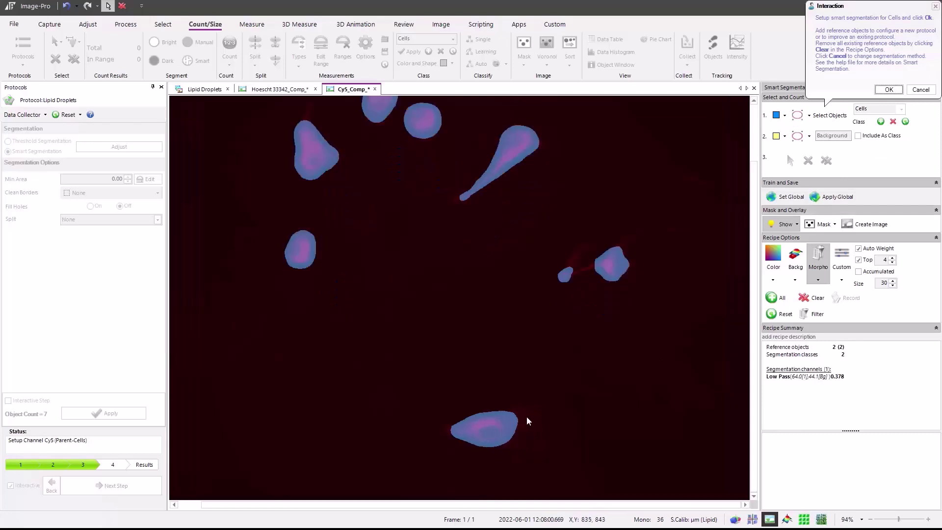
pyautogui.scroll(2, 459, 381)
pyautogui.scroll(3, 459, 381)
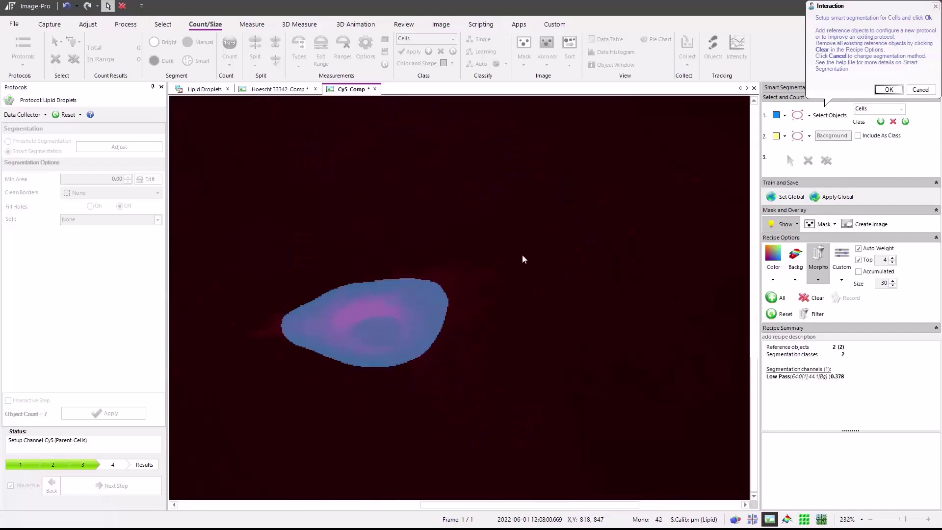
pyautogui.click(797, 115)
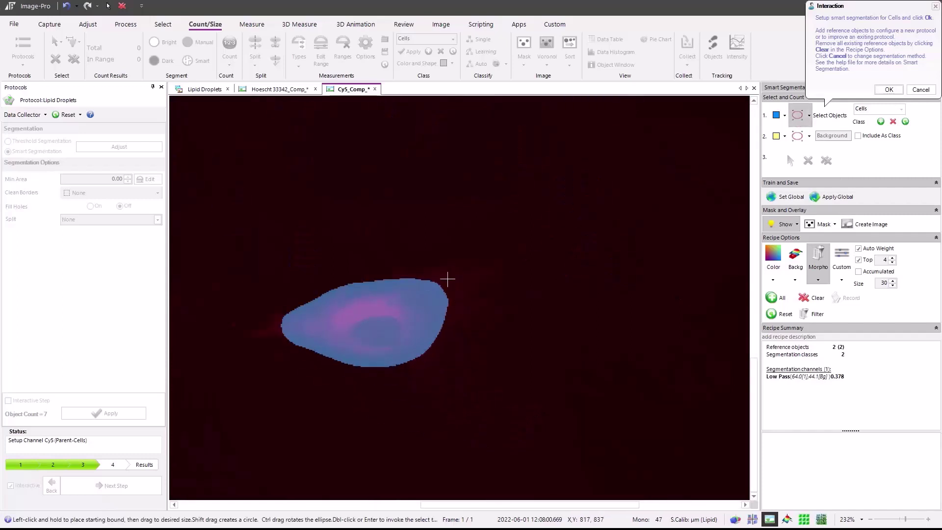
pyautogui.moveTo(439, 283); pyautogui.dragTo(453, 287)
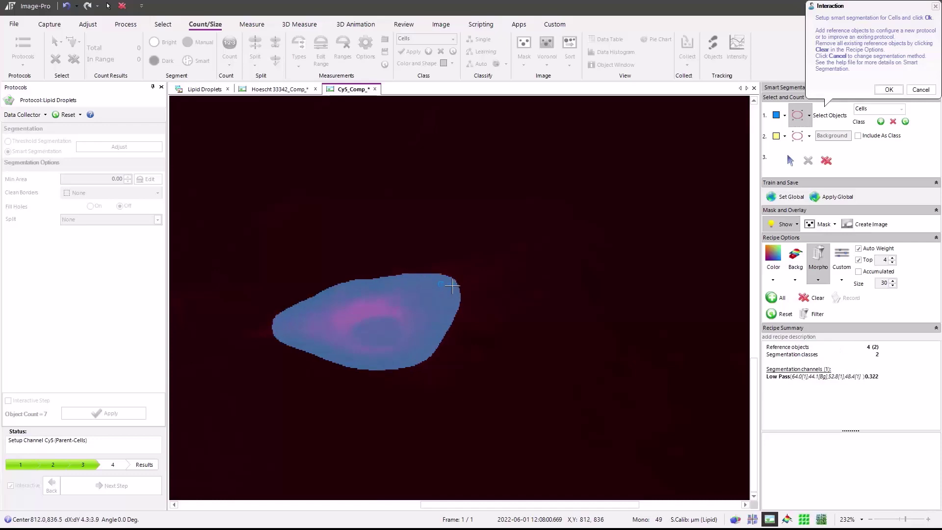
pyautogui.scroll(-2, 460, 334)
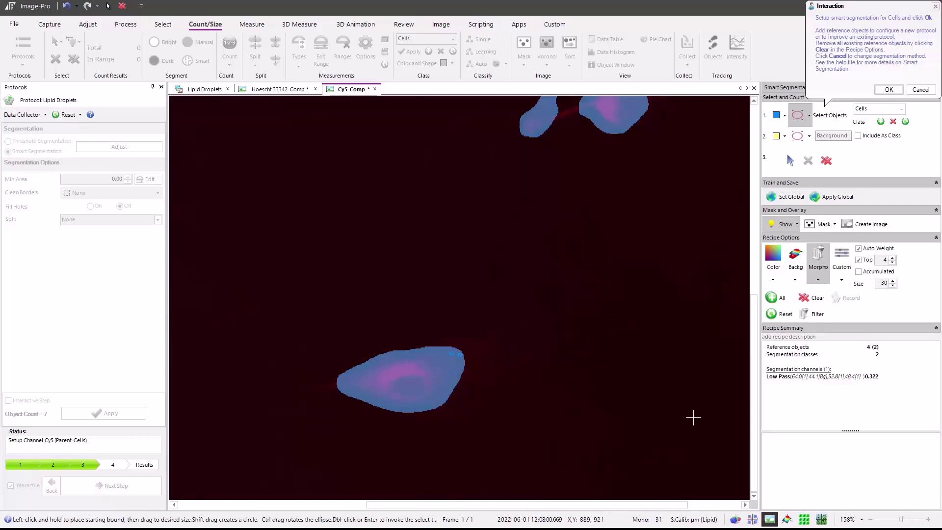
# Step: Change the cell recipe's Morpho Size from 30 to 15 and accept, leaving 7 outlined cells
pyautogui.doubleClick(884, 283)
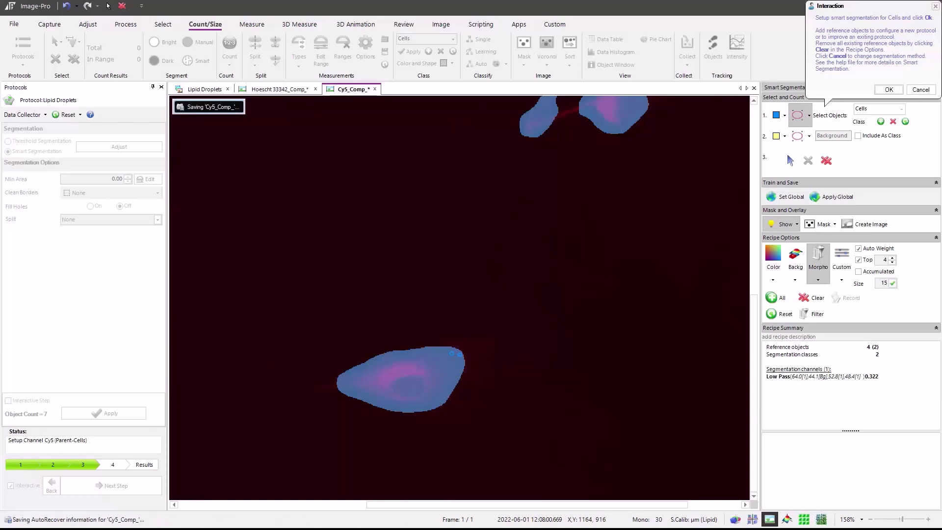
pyautogui.click(893, 284)
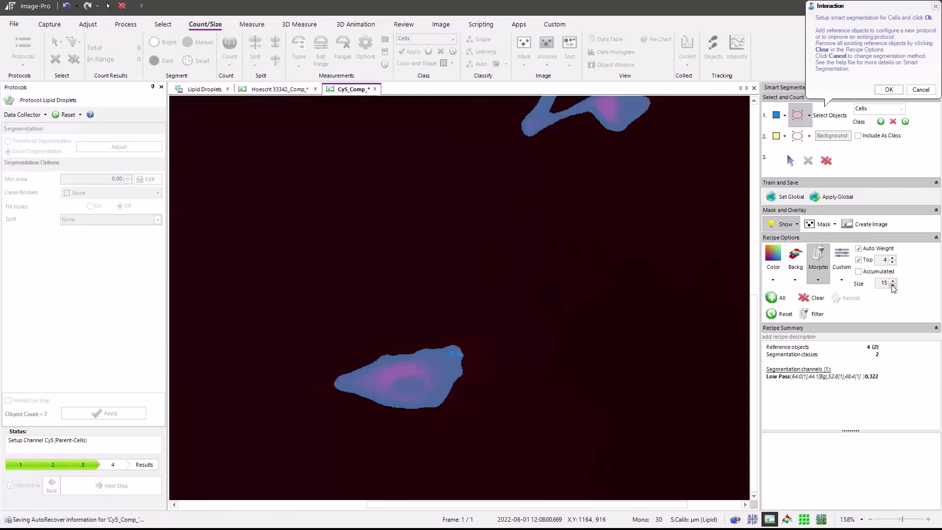
pyautogui.scroll(-3, 519, 332)
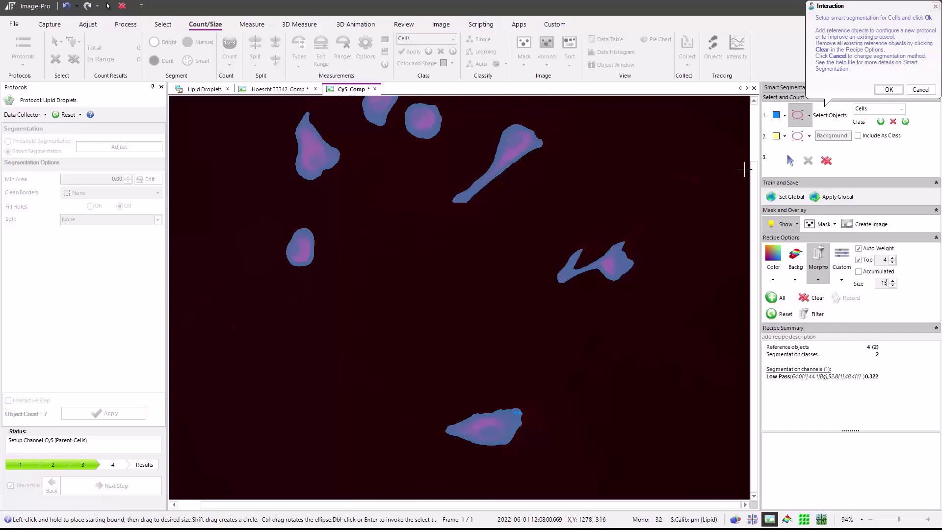
pyautogui.click(888, 90)
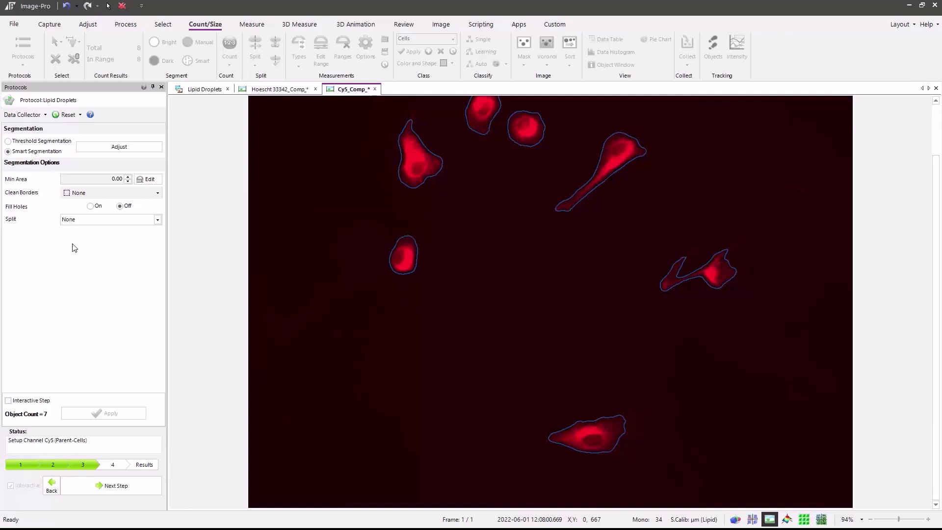
# Step: Move on to step 4, the GFP droplet Smart Segmentation setup
pyautogui.click(114, 487)
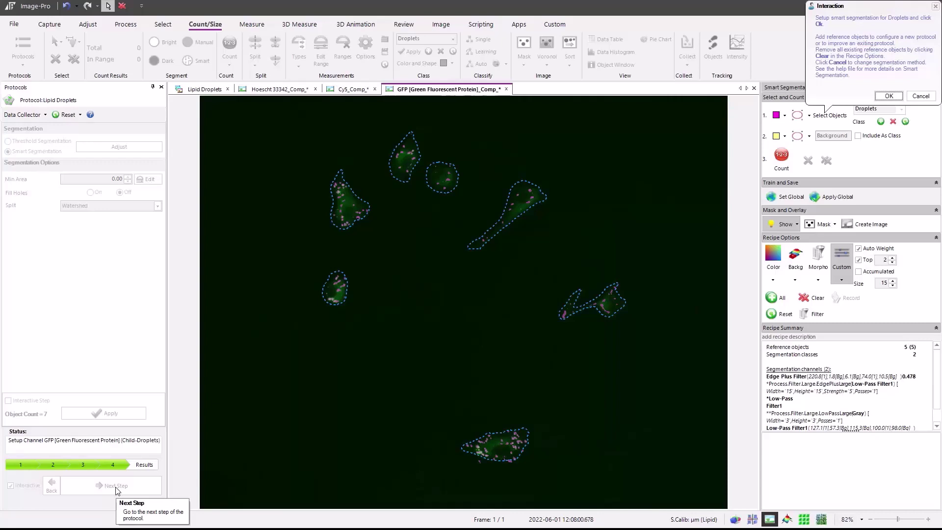
pyautogui.scroll(5, 460, 225)
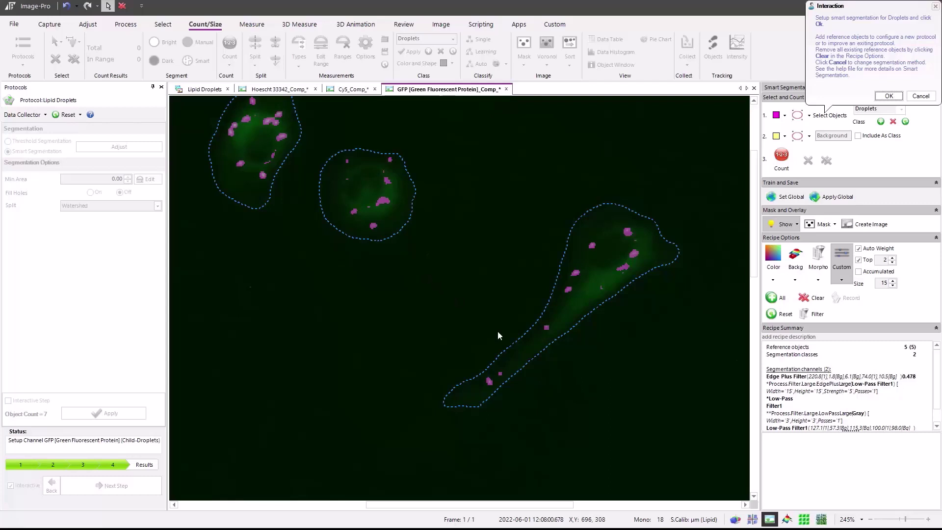
# Step: Clear the existing droplet references and mark one bright GFP droplet as a reference
pyautogui.click(808, 297)
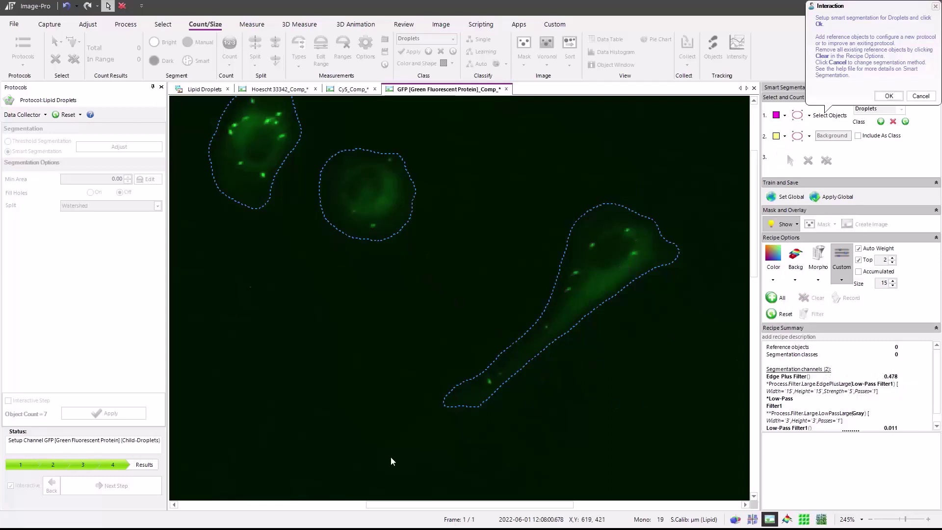
pyautogui.scroll(2, 590, 240)
pyautogui.scroll(3, 461, 298)
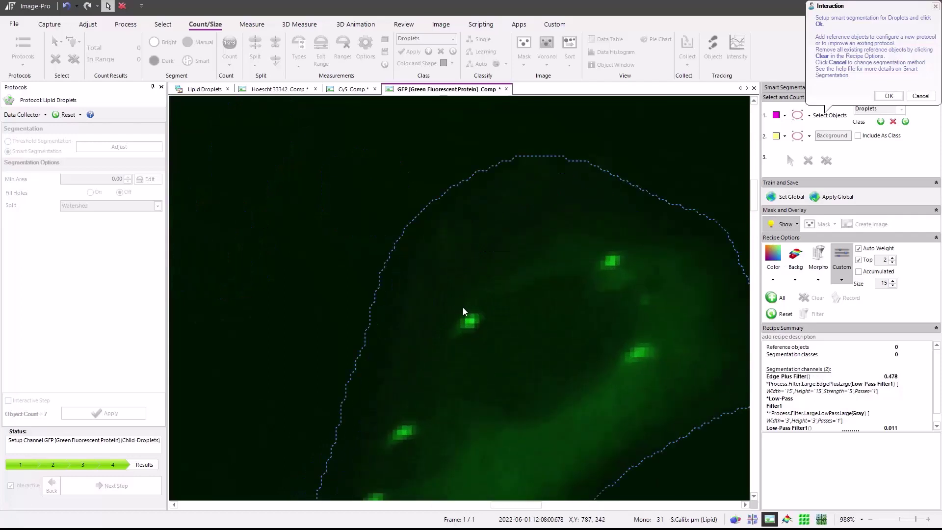
pyautogui.click(797, 114)
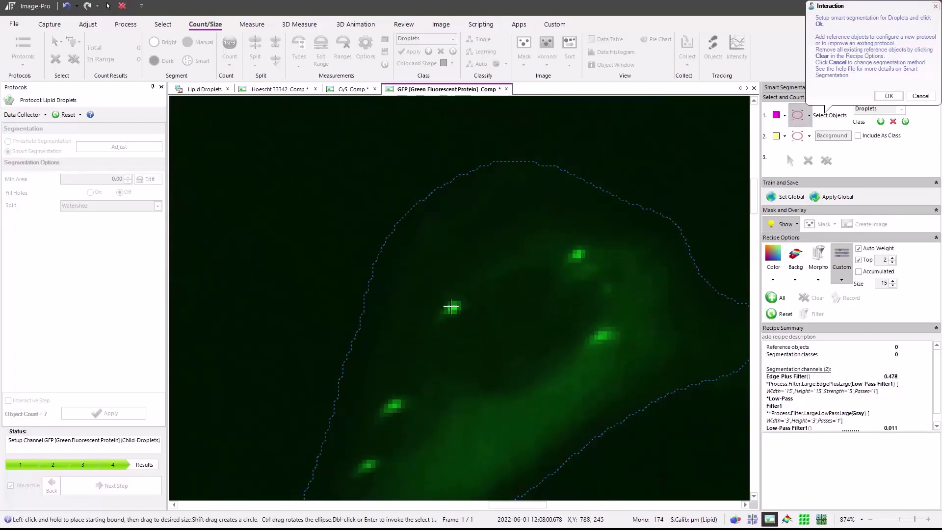
pyautogui.moveTo(449, 307); pyautogui.dragTo(455, 311)
# Step: Mark a dim cytoplasm patch as background and accept the segmentation, giving 89 droplets
pyautogui.click(804, 137)
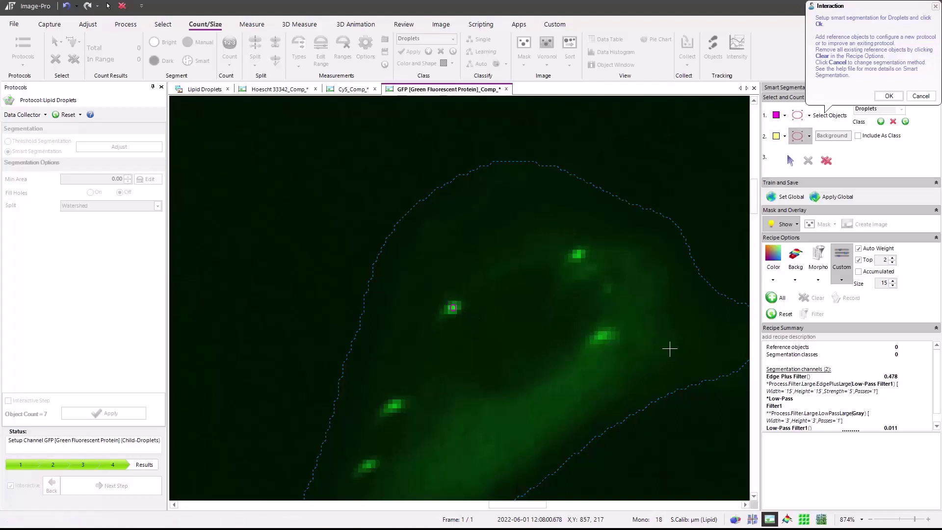
pyautogui.moveTo(442, 369); pyautogui.dragTo(467, 413)
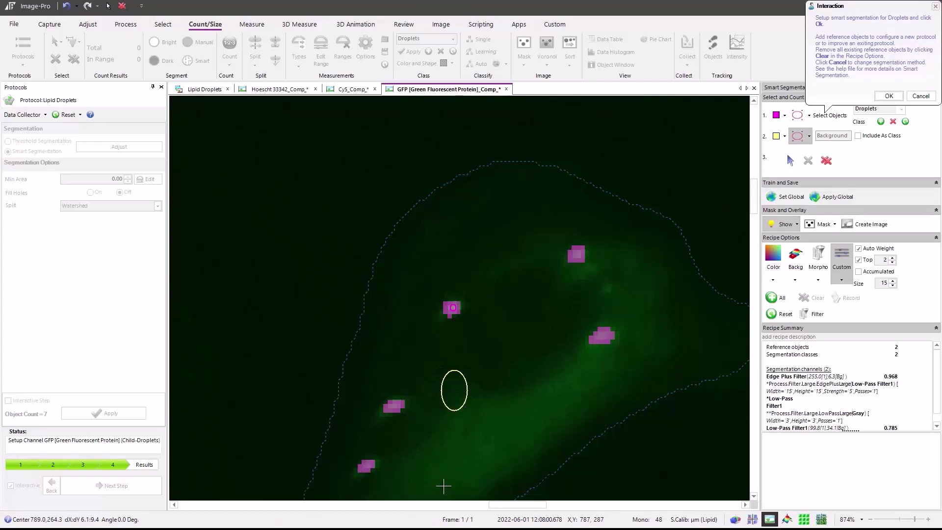
pyautogui.scroll(-5, 459, 300)
pyautogui.scroll(-6, 458, 301)
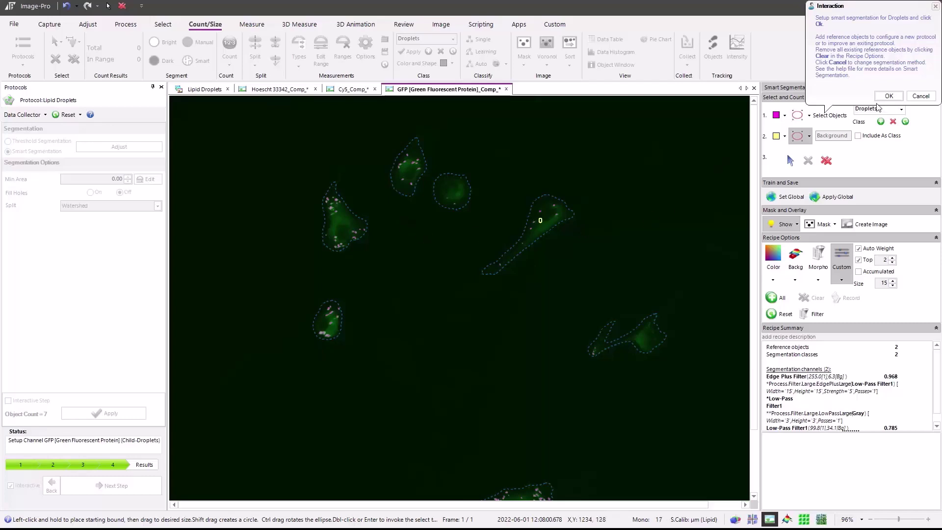
pyautogui.click(889, 95)
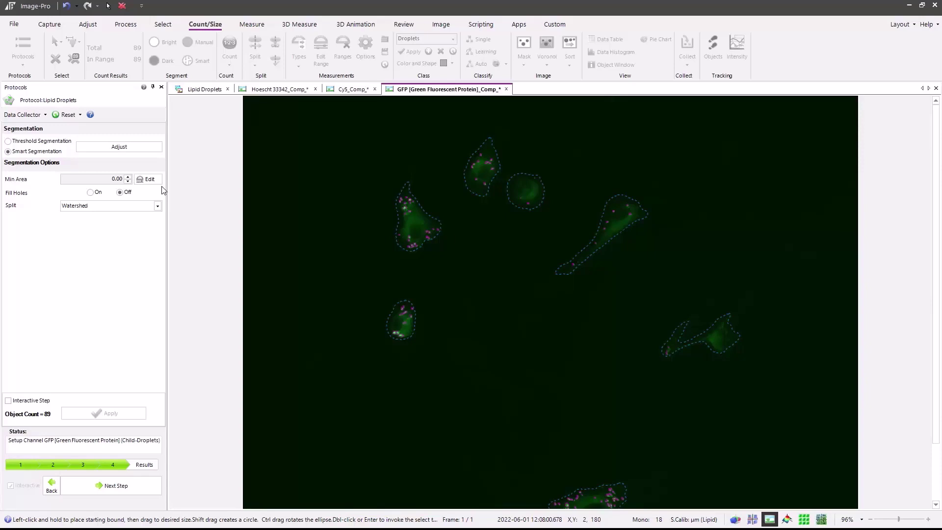
# Step: Go to Results and show the Measurement Parent Stats table of per-cell droplet counts
pyautogui.click(131, 496)
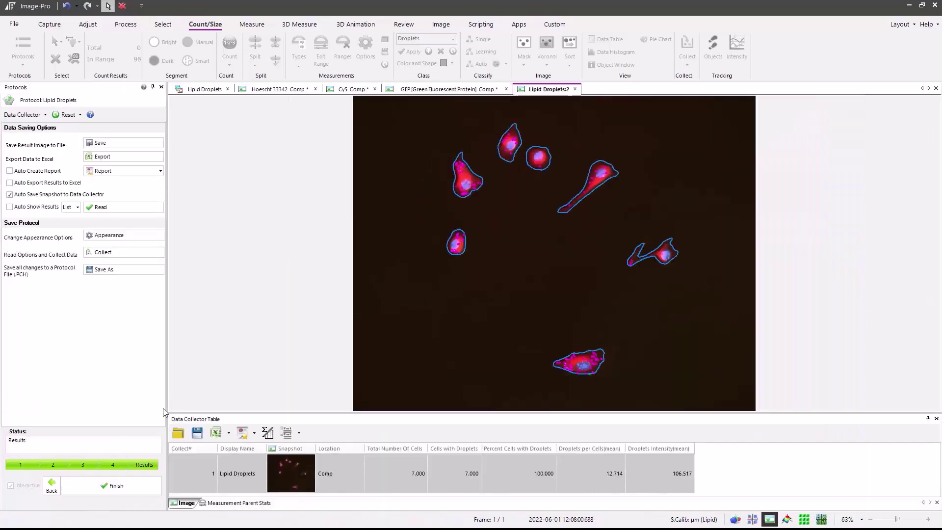
pyautogui.scroll(-2, 549, 272)
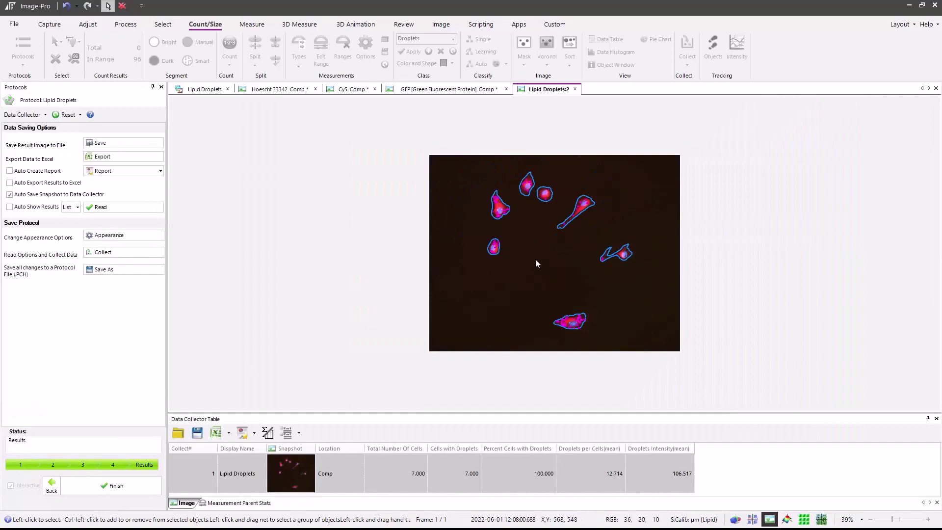
pyautogui.scroll(4, 535, 259)
pyautogui.scroll(2, 412, 247)
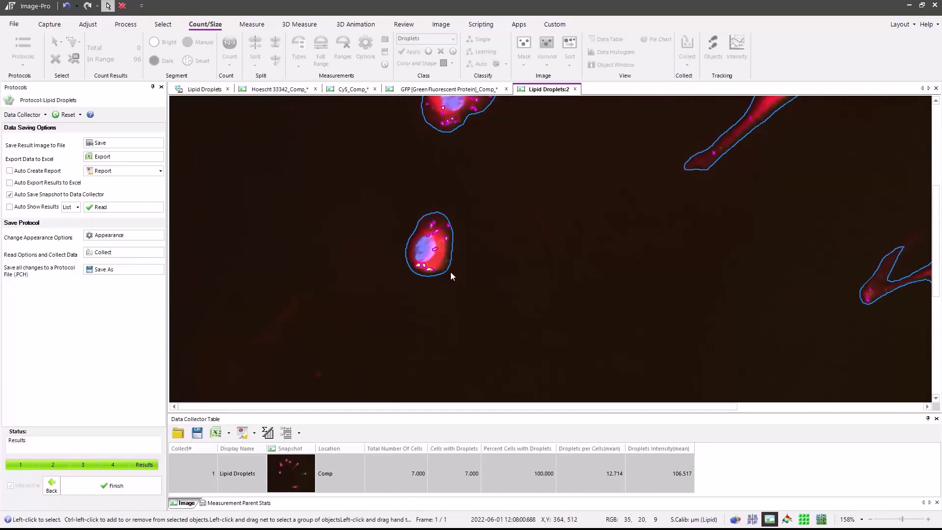
pyautogui.scroll(-1, 450, 272)
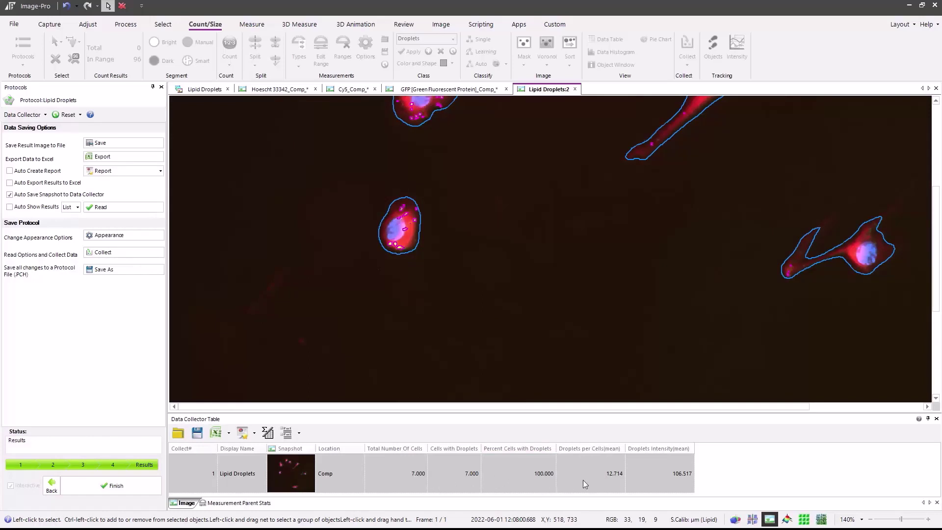
pyautogui.click(260, 503)
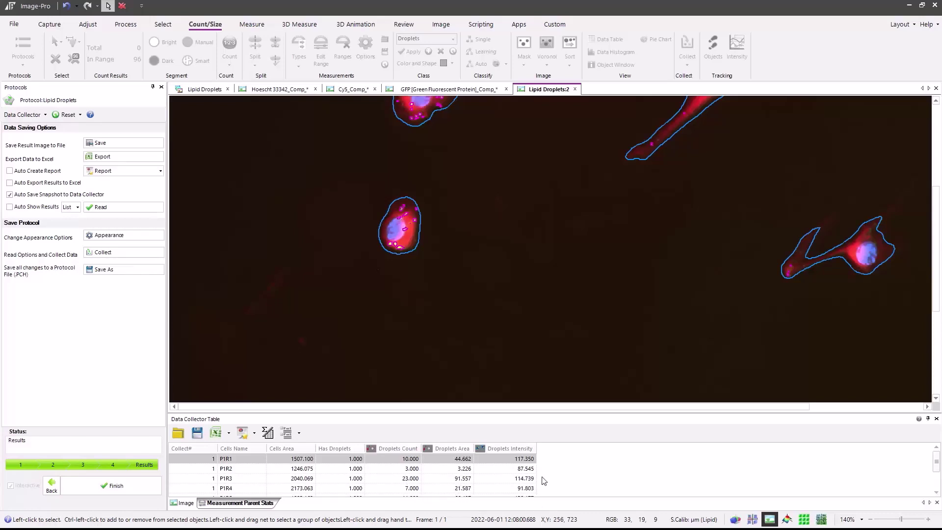
# Step: Finish the Lipid Droplets protocol, closing the channel and result images and resetting it to step one
pyautogui.scroll(-1, 560, 470)
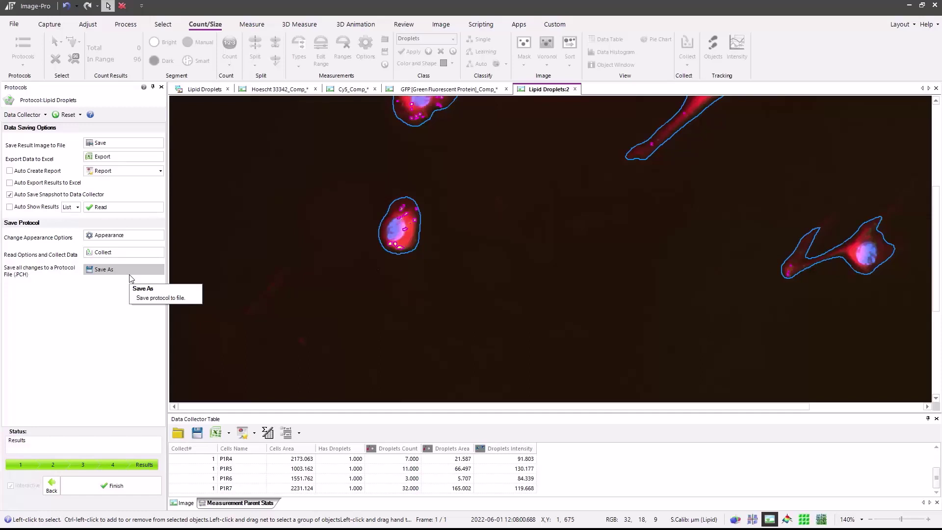
pyautogui.click(110, 488)
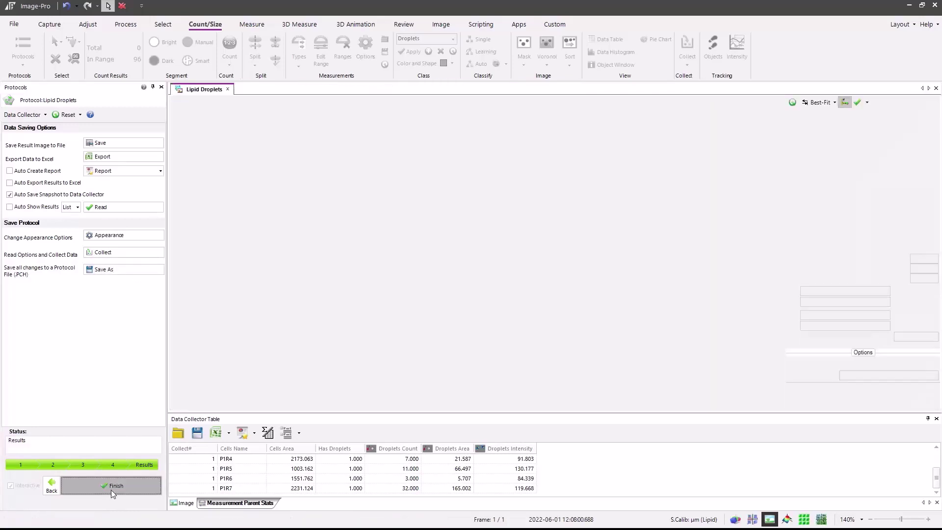